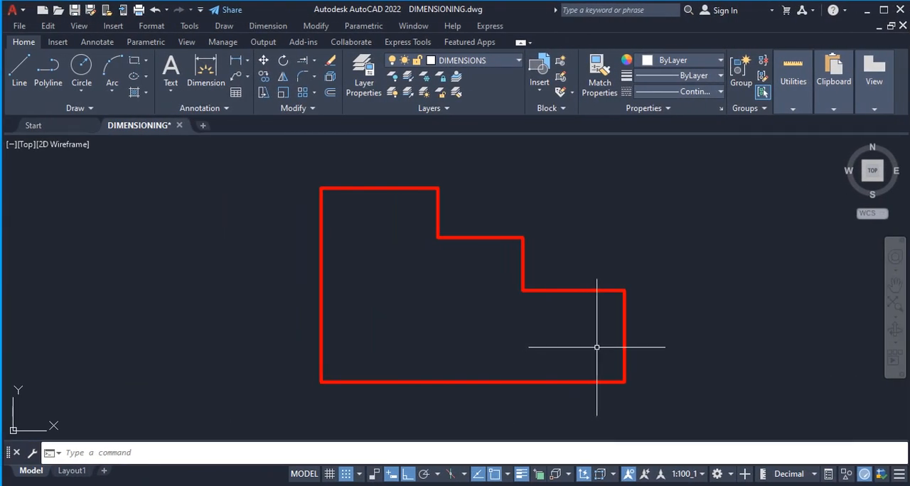
Set the dimension break size of the SITE5 dimension style to 600.
click(263, 29)
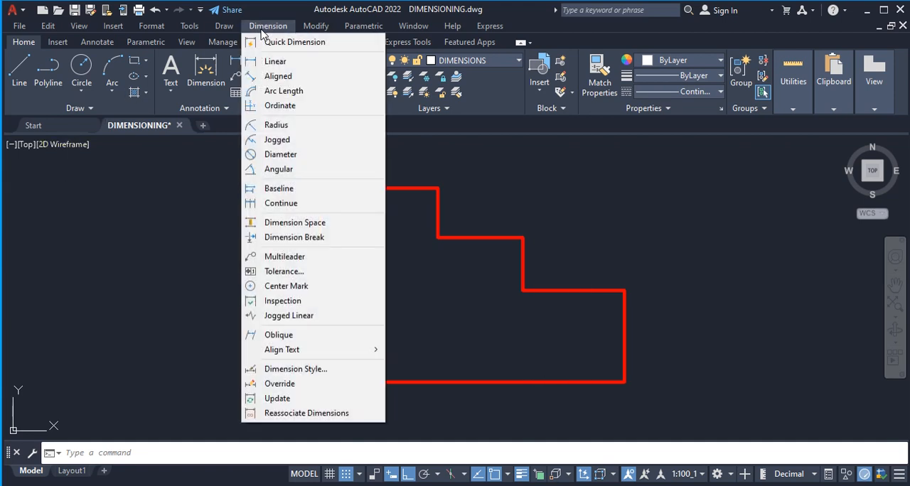
click(305, 369)
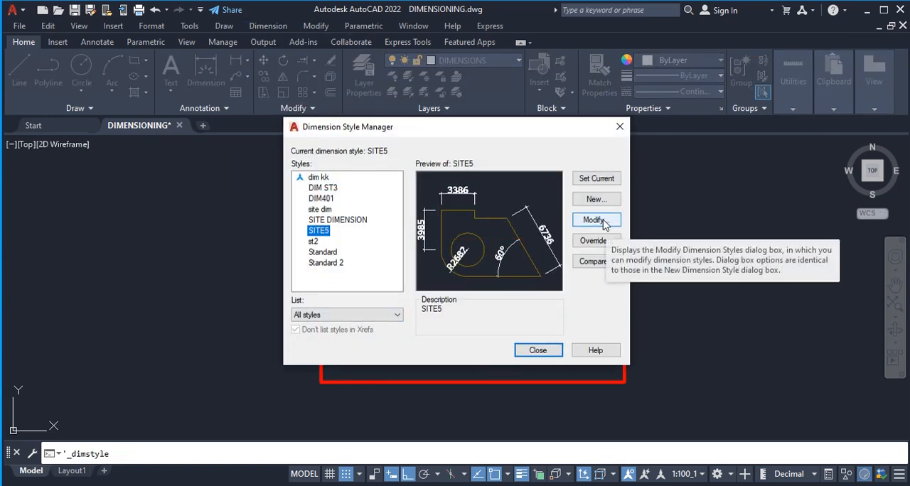
click(594, 220)
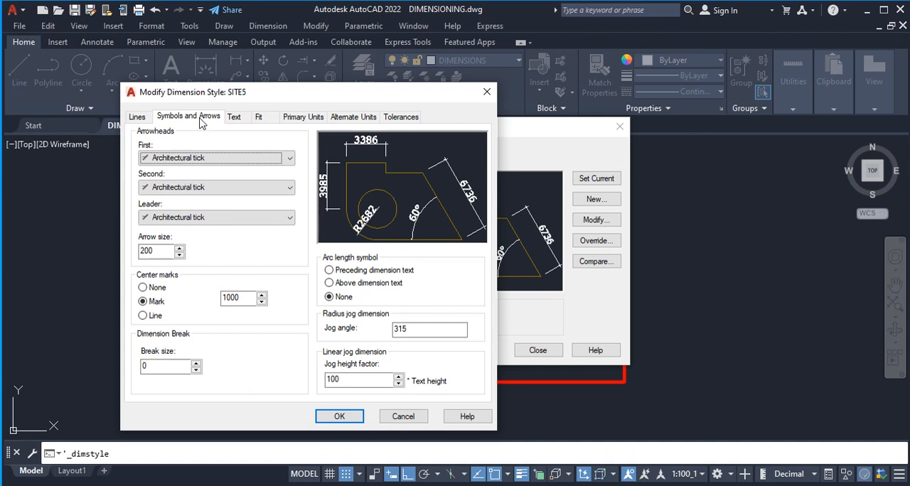
double_click(174, 367)
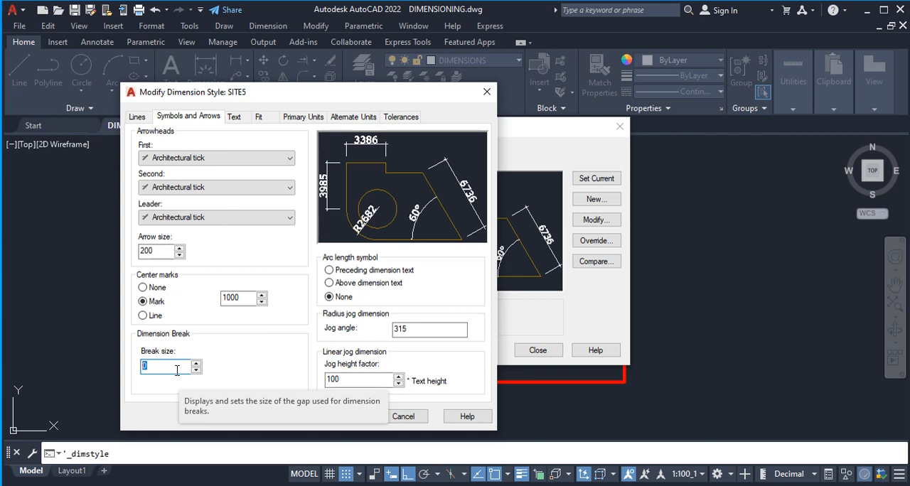
text(600)
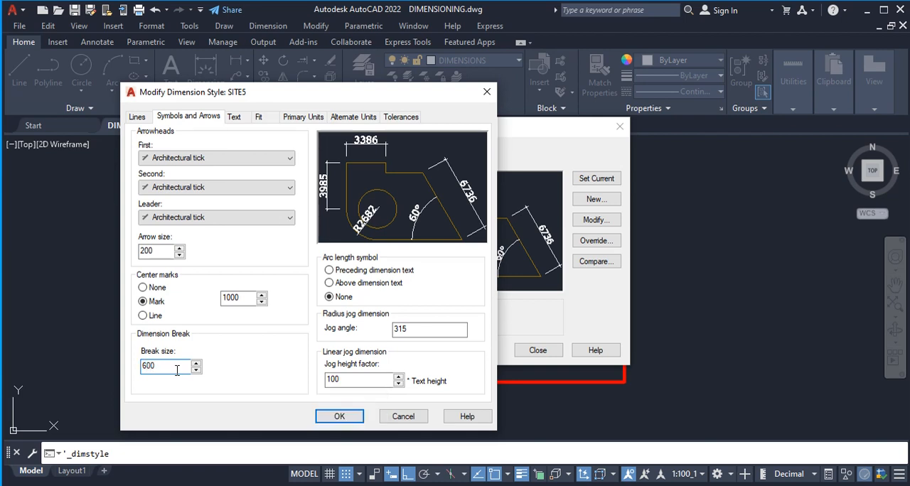
click(344, 420)
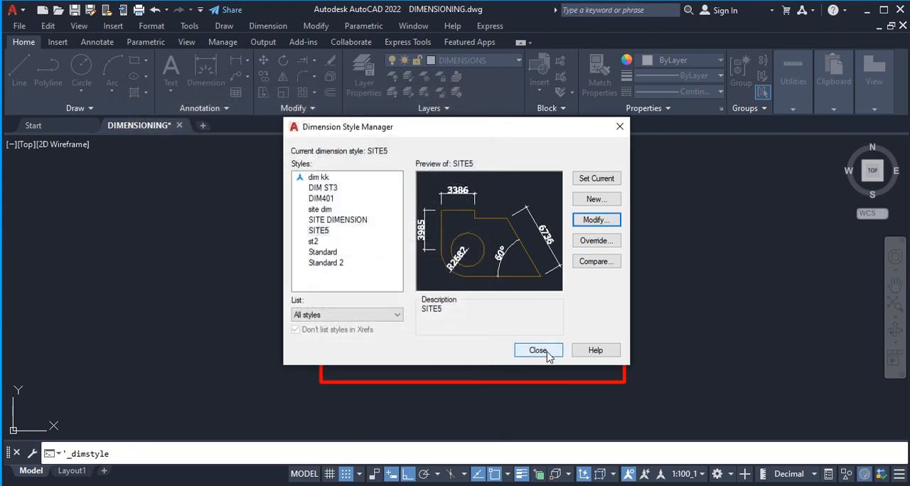
click(538, 351)
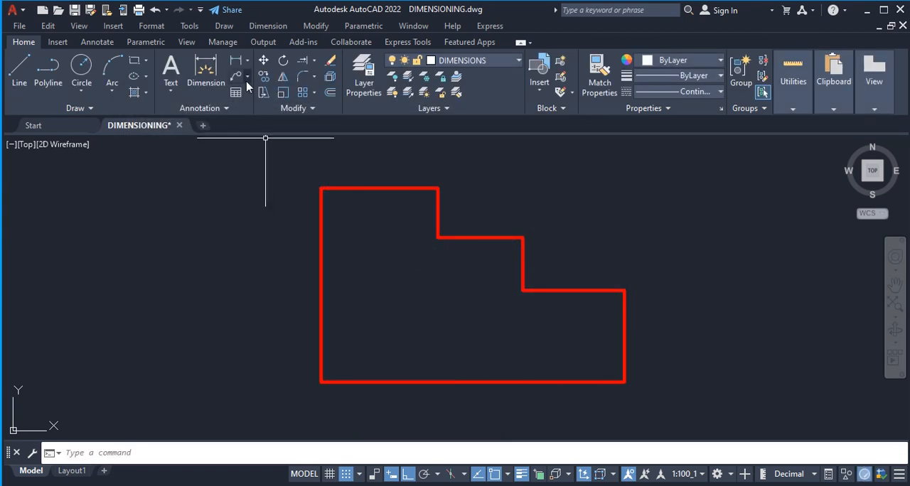
Add a vertical linear dimension from the midpoint of the outline's top edge down to its bottom edge, placed inside the shape.
click(236, 60)
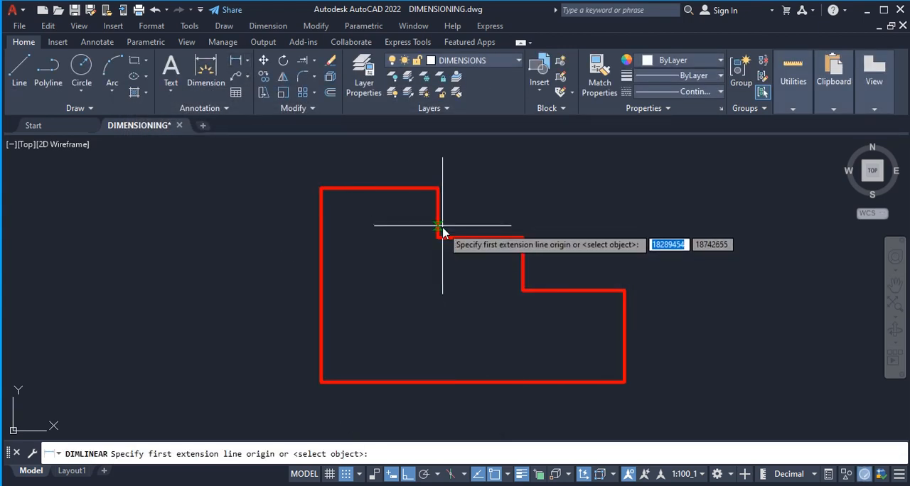
click(379, 189)
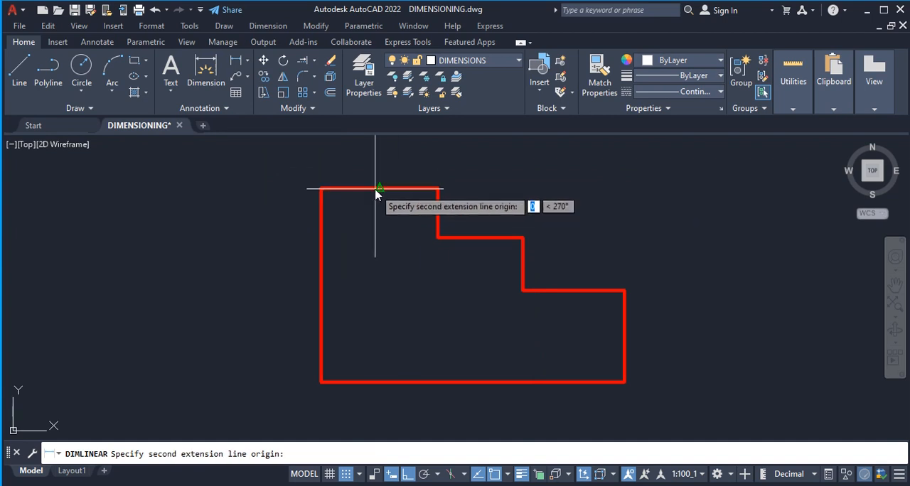
click(379, 381)
click(396, 349)
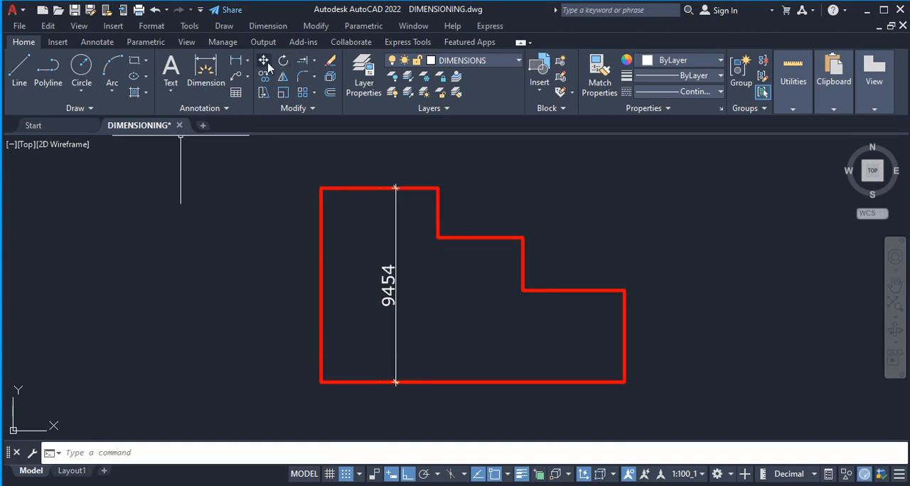
Add a horizontal linear dimension across the outline's narrow upper part, placed inside so that it crosses the vertical dimension.
click(236, 60)
click(320, 251)
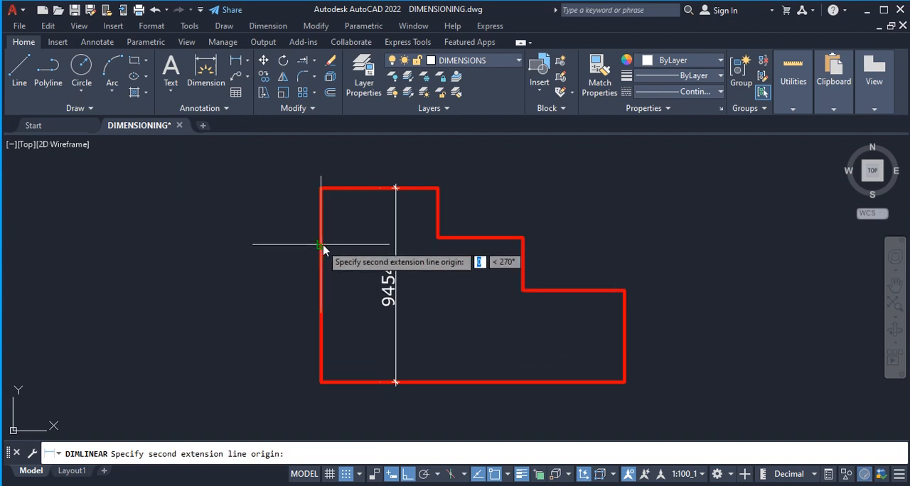
click(436, 244)
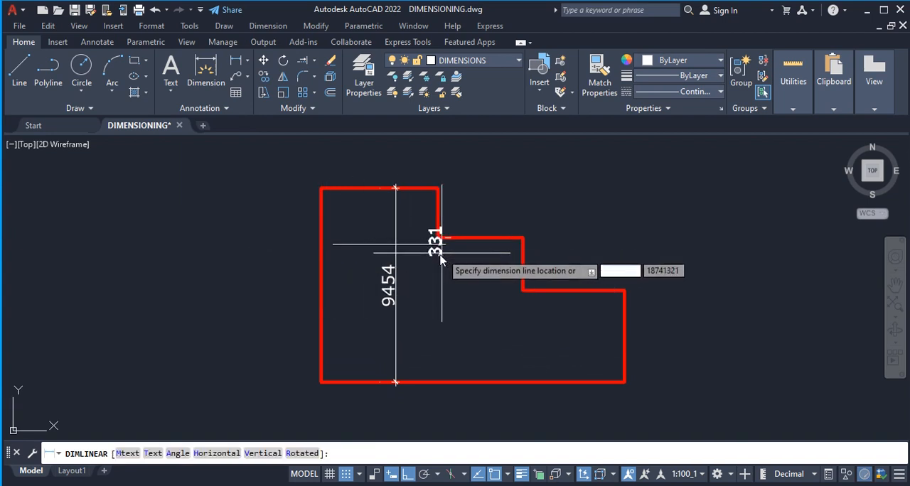
click(423, 233)
scroll(389, 229, up, 2)
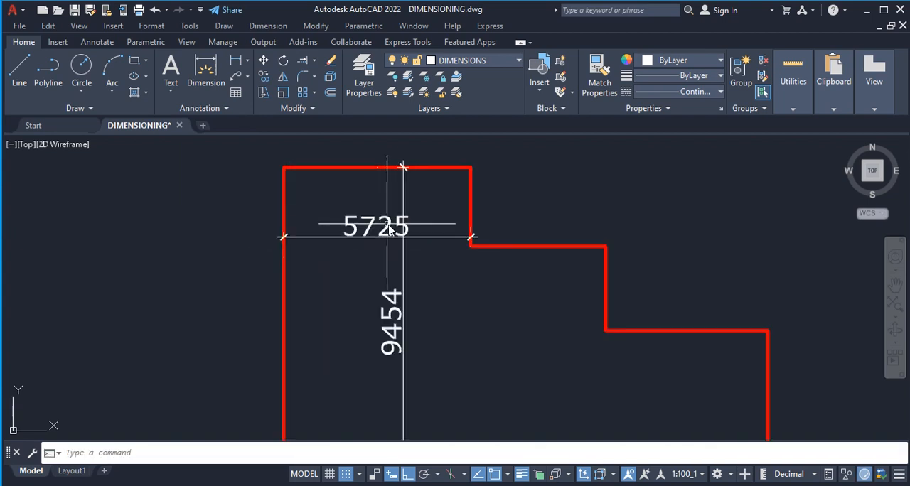
scroll(390, 229, up, 2)
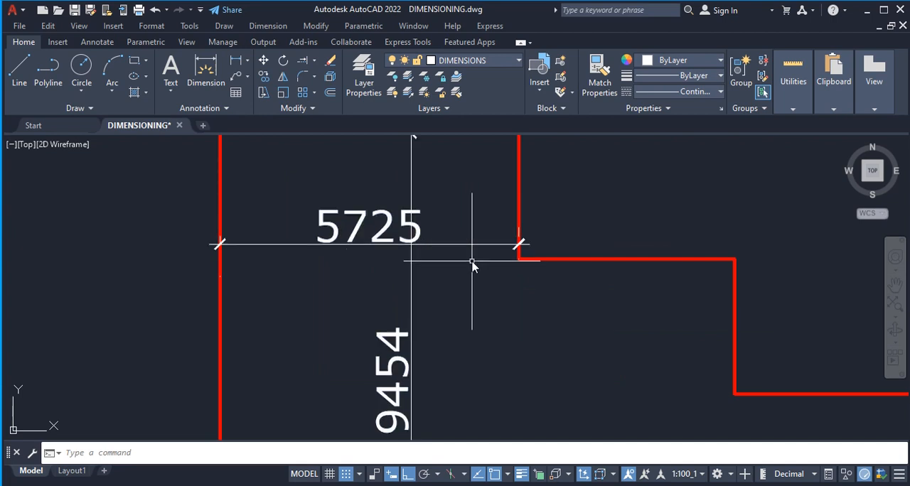
scroll(383, 233, down, 4)
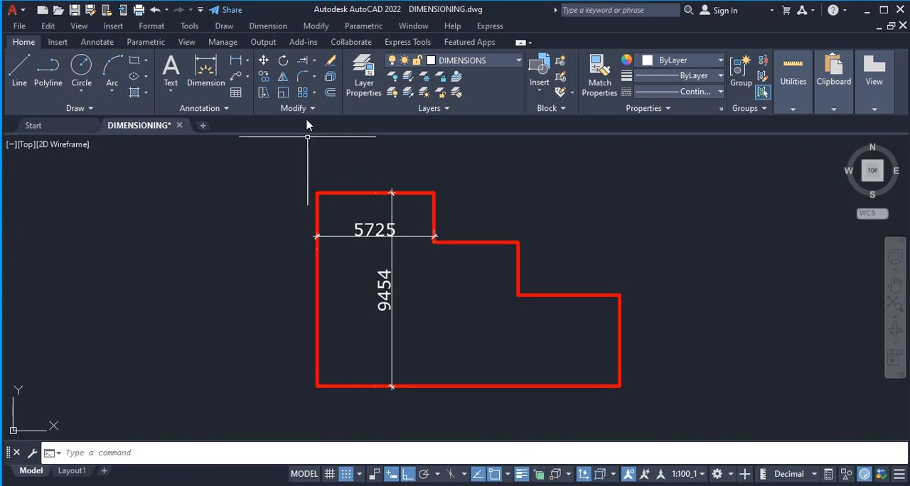
Apply an automatic Dimension Break to the vertical dimension where it crosses the horizontal one.
click(268, 25)
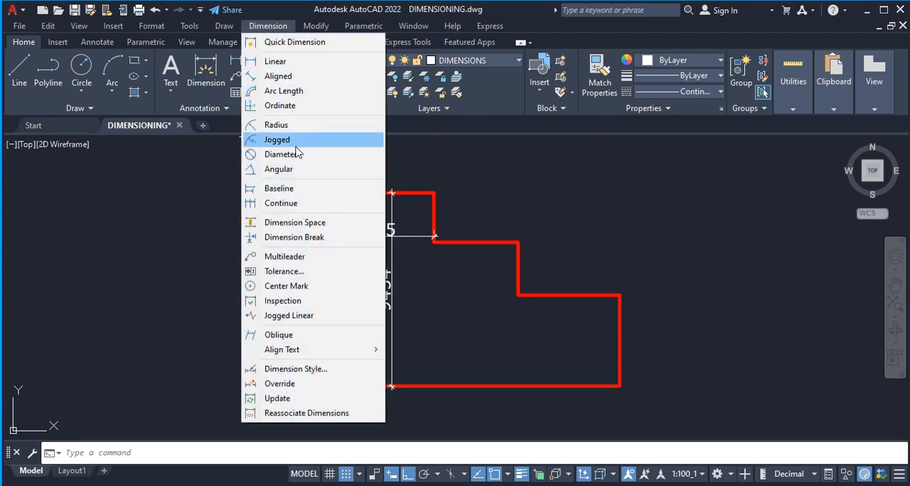
click(297, 239)
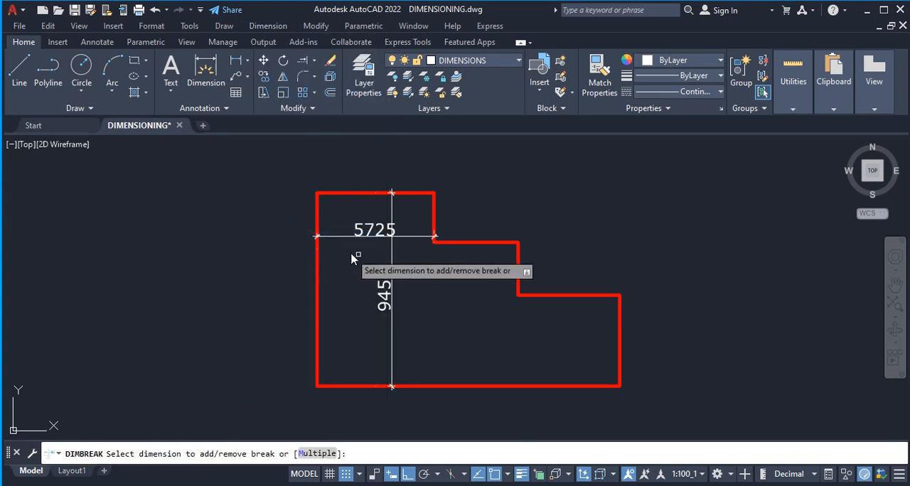
click(395, 251)
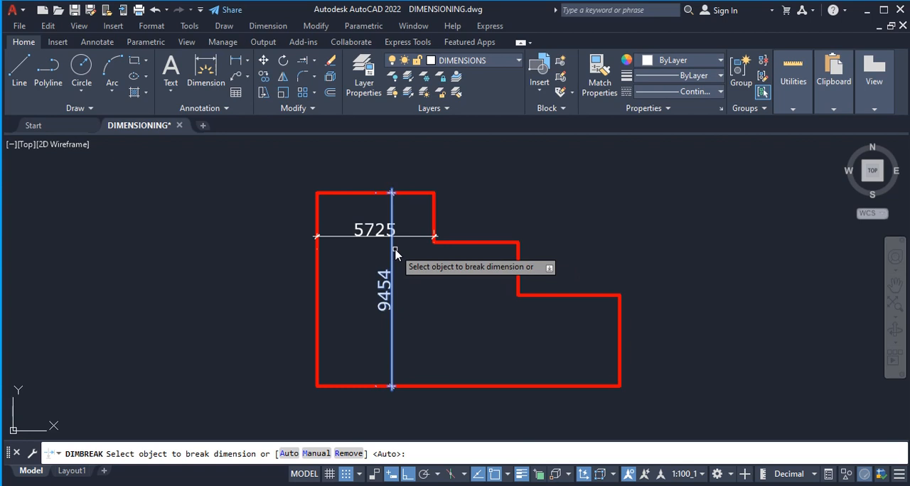
key(Return)
scroll(388, 253, up, 3)
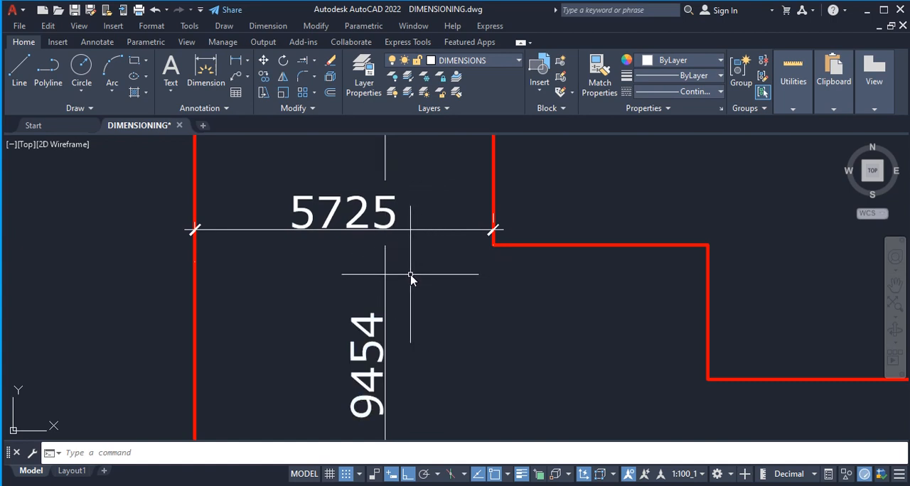
scroll(369, 269, down, 5)
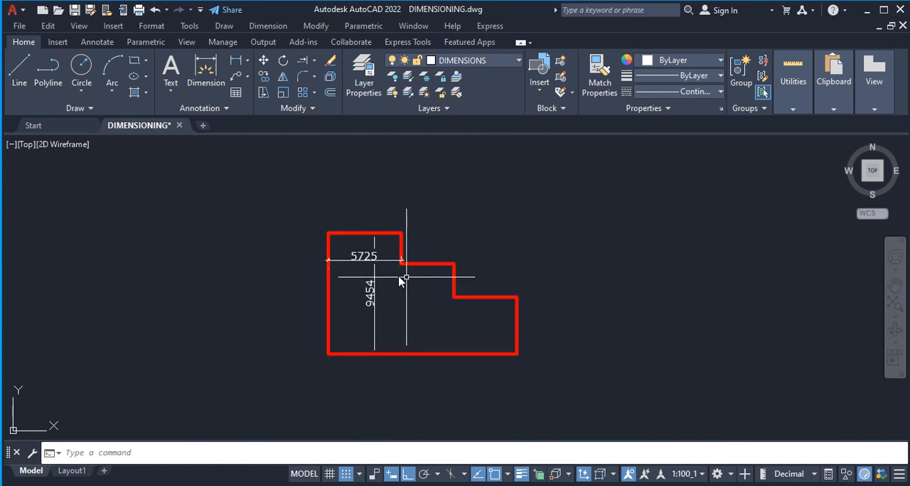
scroll(359, 231, up, 2)
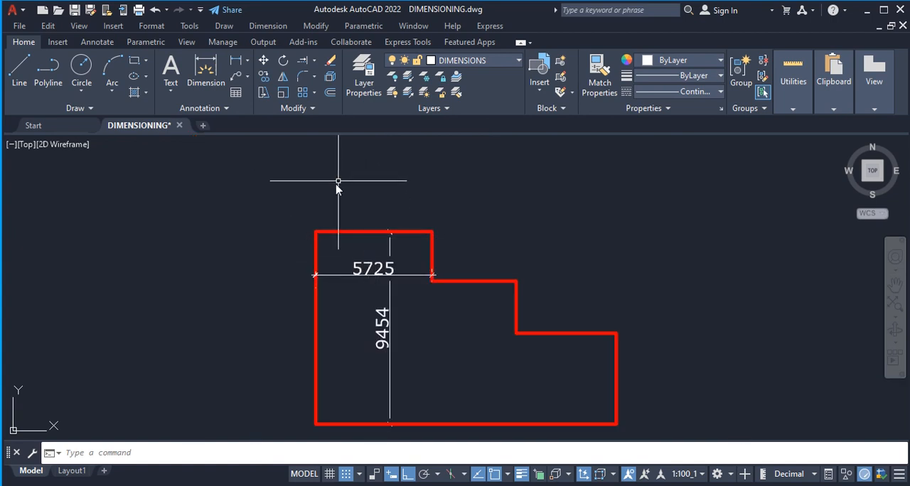
click(268, 26)
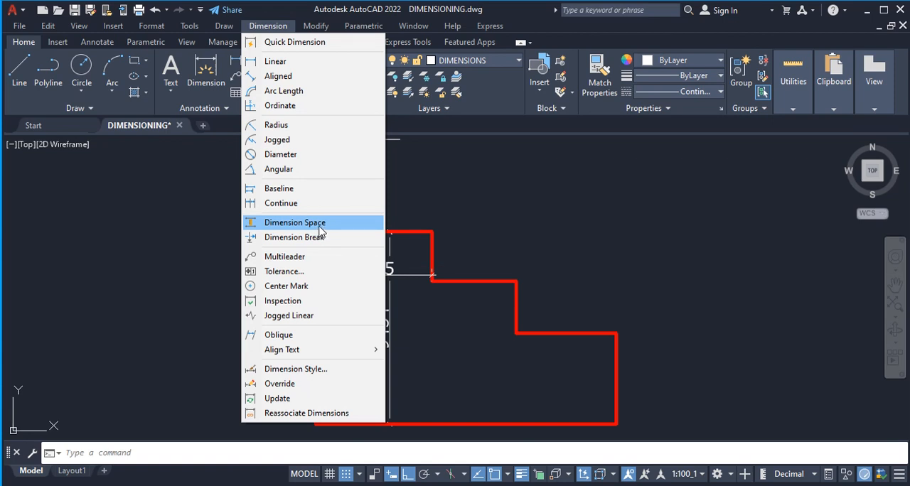
click(417, 316)
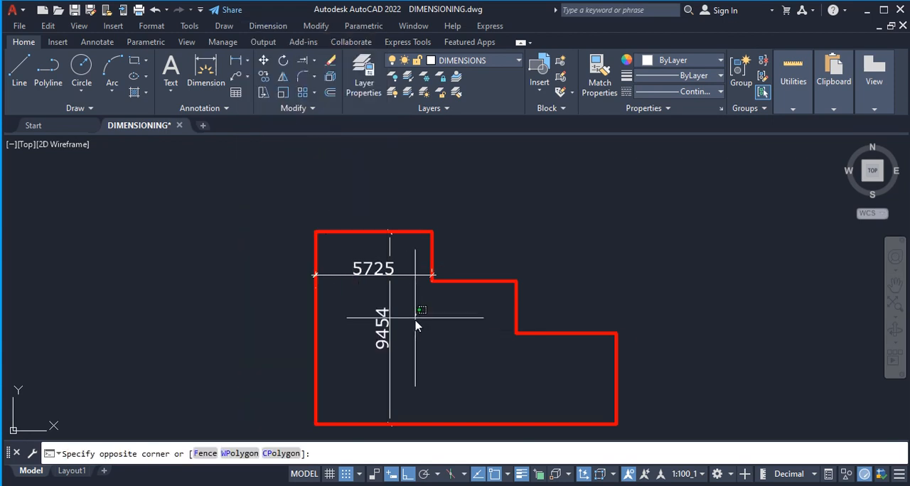
click(423, 334)
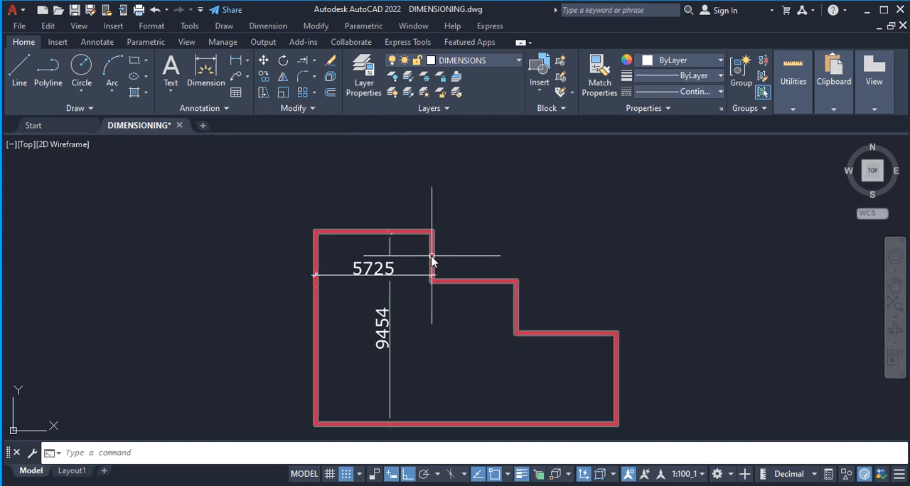
Add a linear dimension along the outline's top edge, placed above the shape.
click(235, 61)
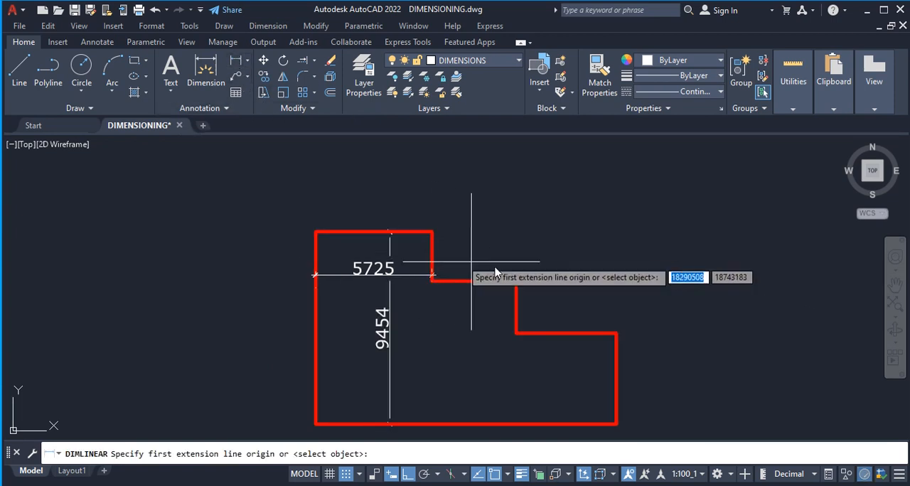
click(317, 233)
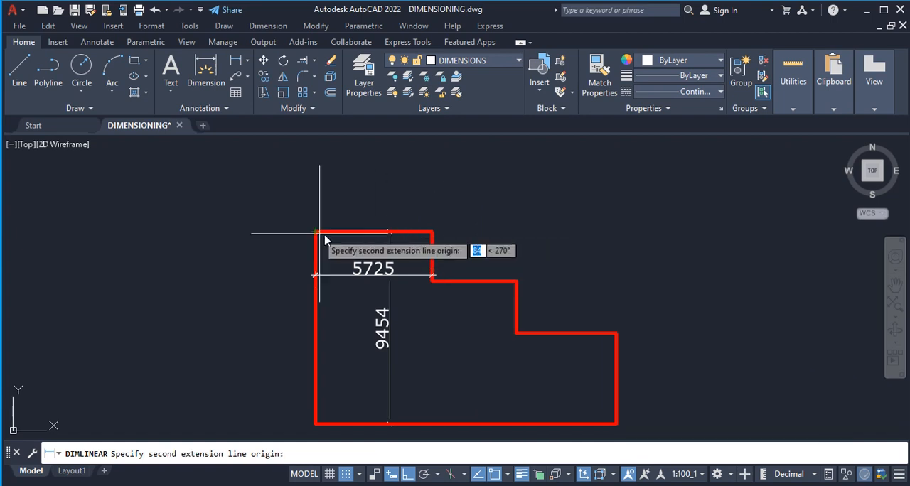
click(432, 233)
click(442, 187)
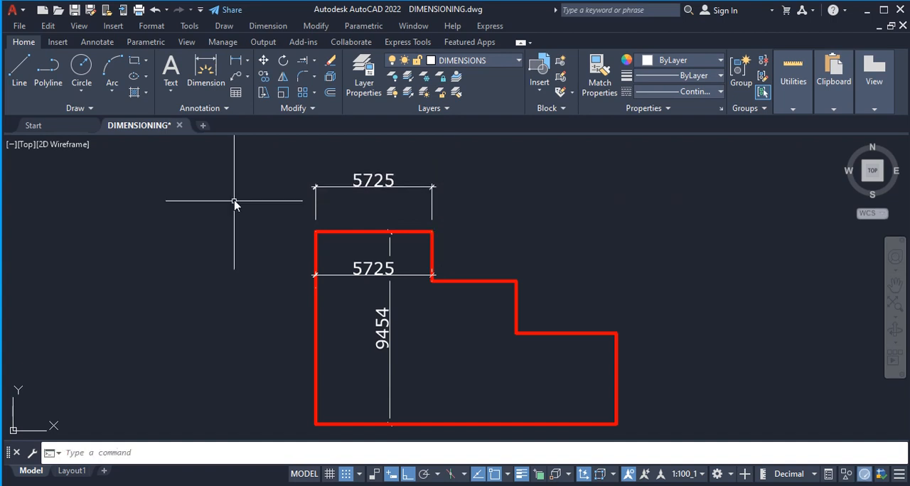
Add a horizontal linear dimension from the outline's top-left corner to the middle step's outer corner, stacked above the top-edge dimension.
click(235, 59)
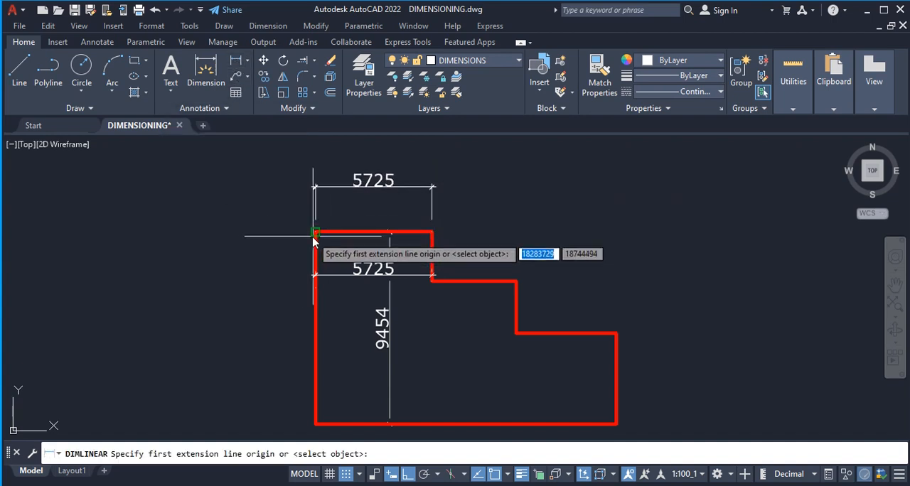
click(315, 232)
click(515, 282)
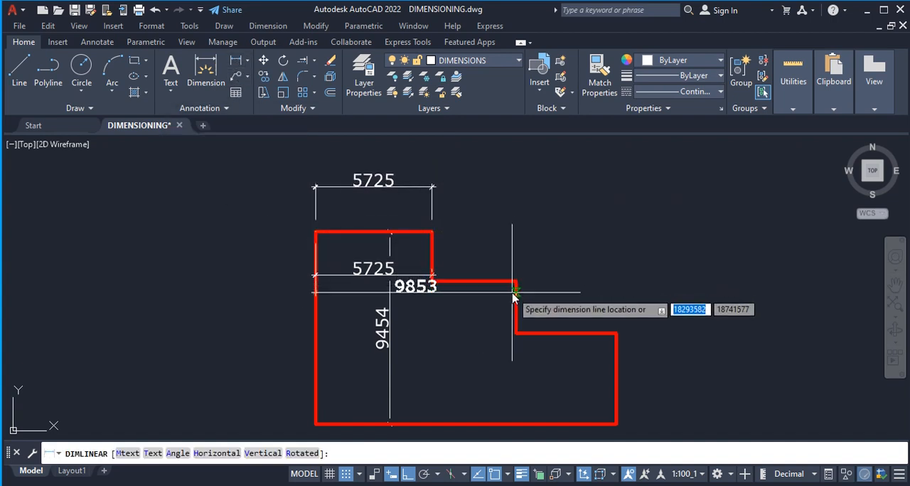
scroll(513, 293, down, 2)
click(362, 196)
Dimension the outline's overall width from its top-left corner to the lowest step's outer corner, stacked above the other horizontal dimensions.
click(235, 60)
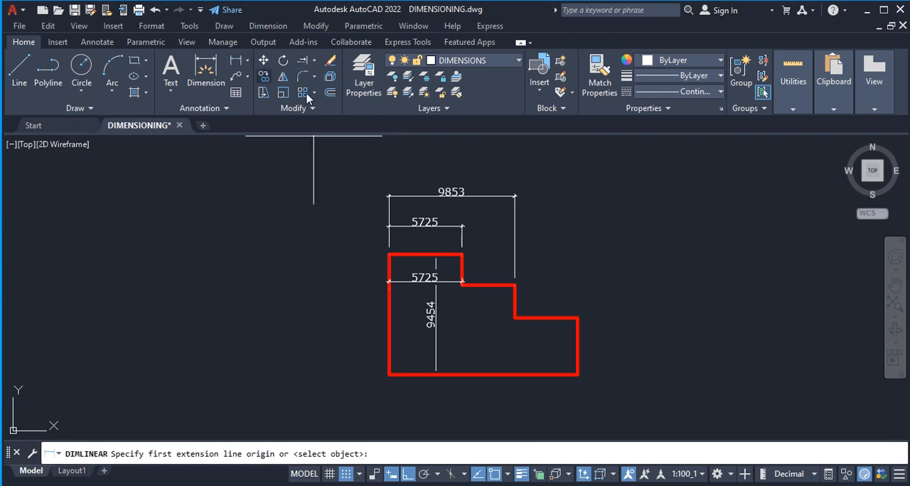
click(388, 255)
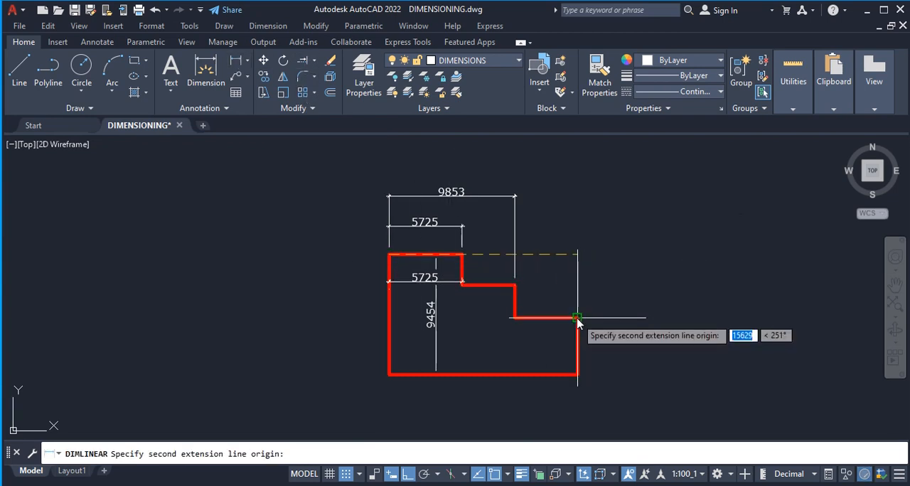
click(577, 320)
scroll(577, 319, down, 1)
click(576, 222)
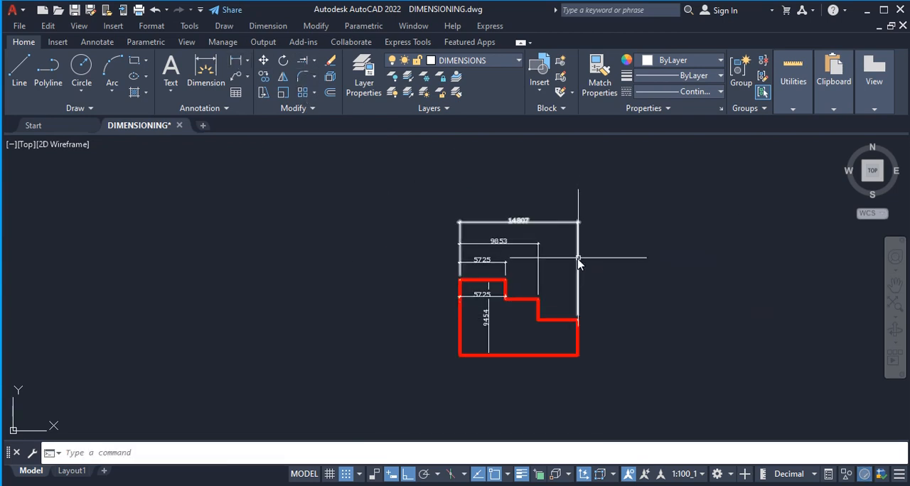
scroll(578, 263, up, 2)
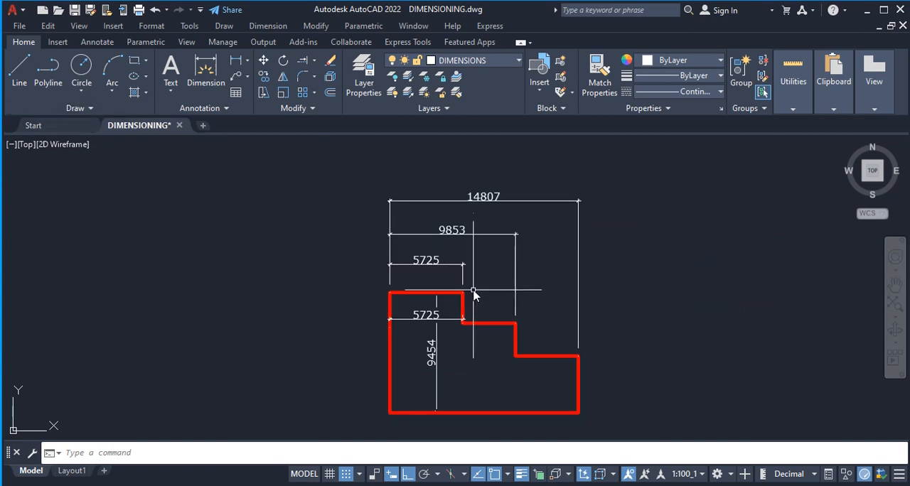
scroll(472, 267, up, 2)
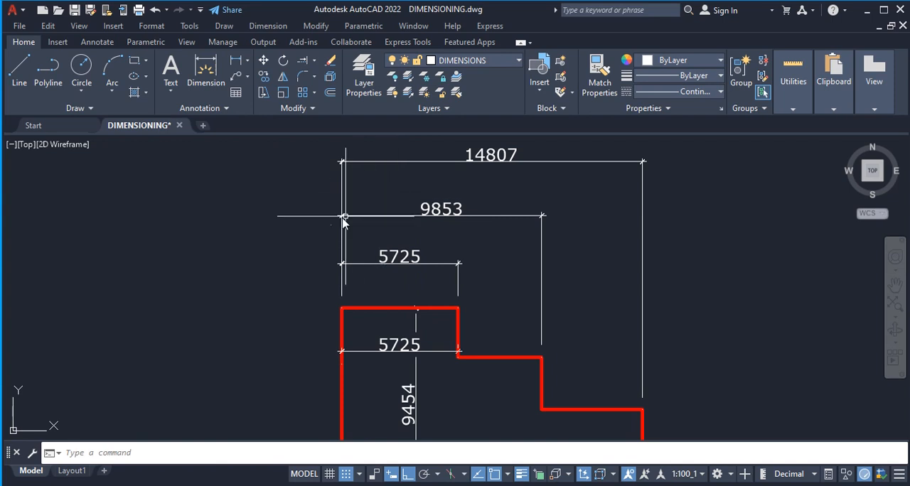
scroll(321, 237, down, 2)
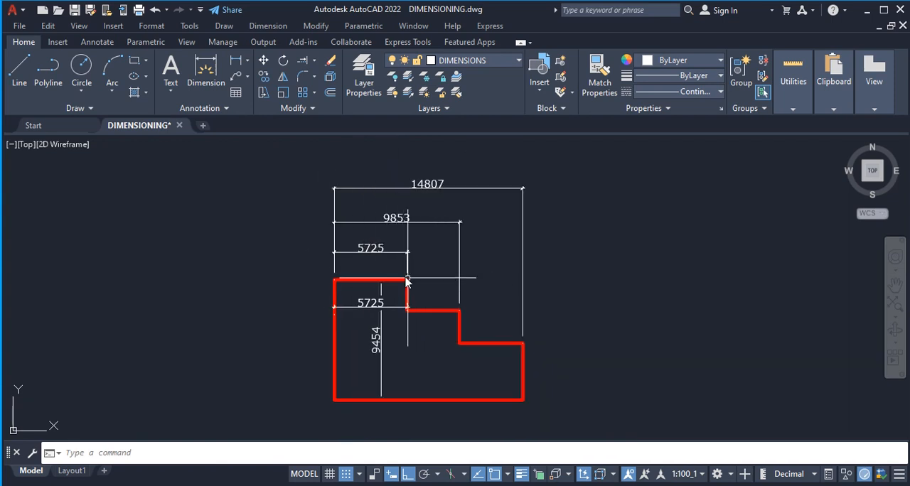
Space the middle-step and overall-width dimensions 2000 apart with Dimension Space, using the top-edge dimension above the outline as base.
click(267, 27)
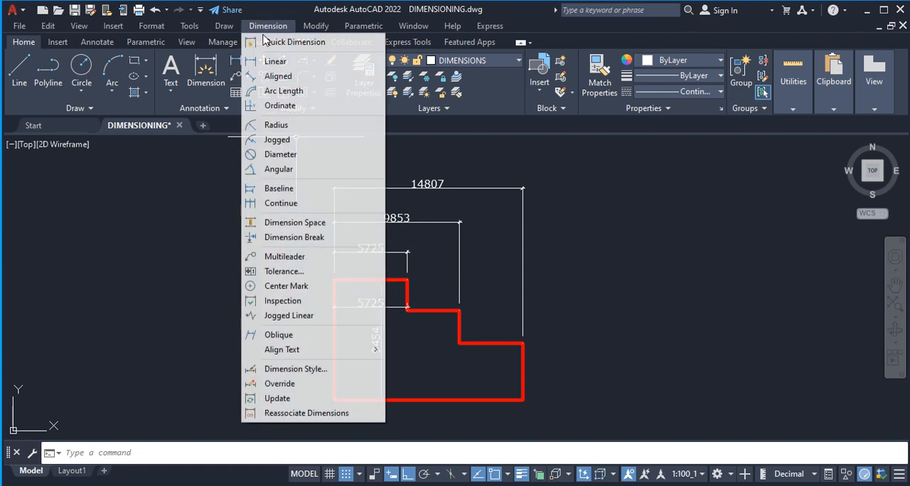
click(304, 223)
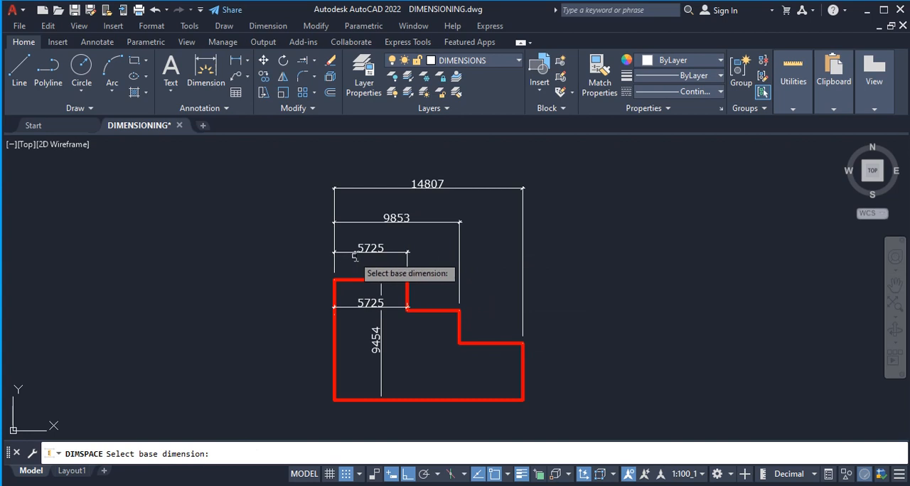
click(394, 254)
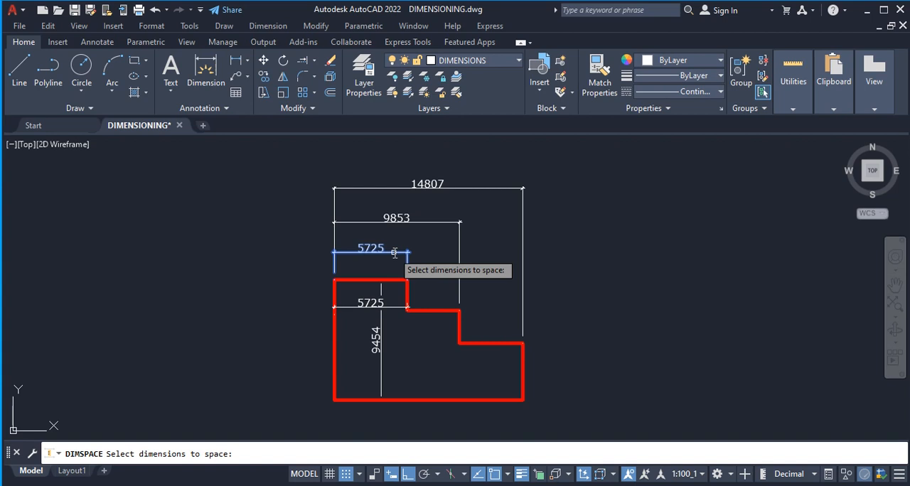
click(422, 223)
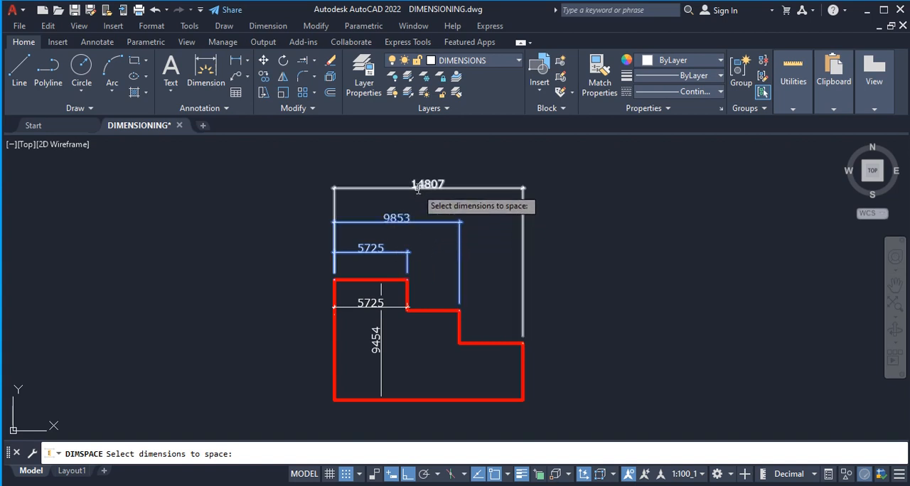
click(444, 198)
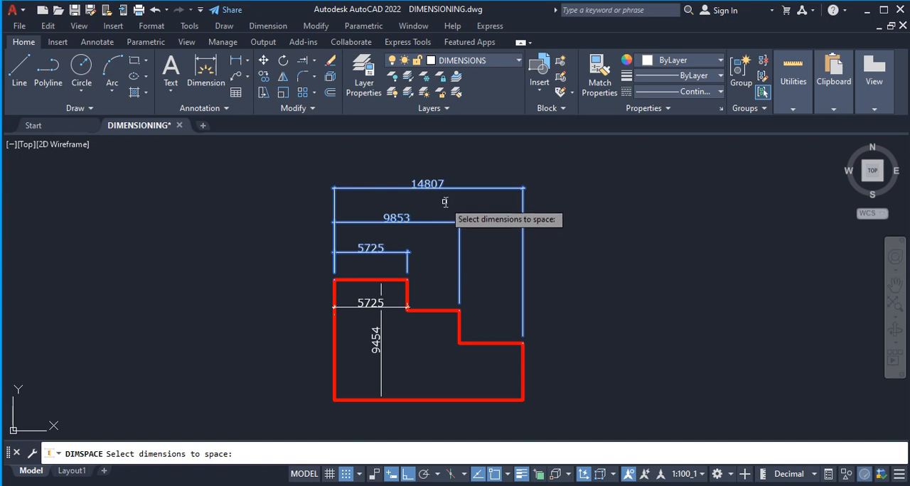
key(Return)
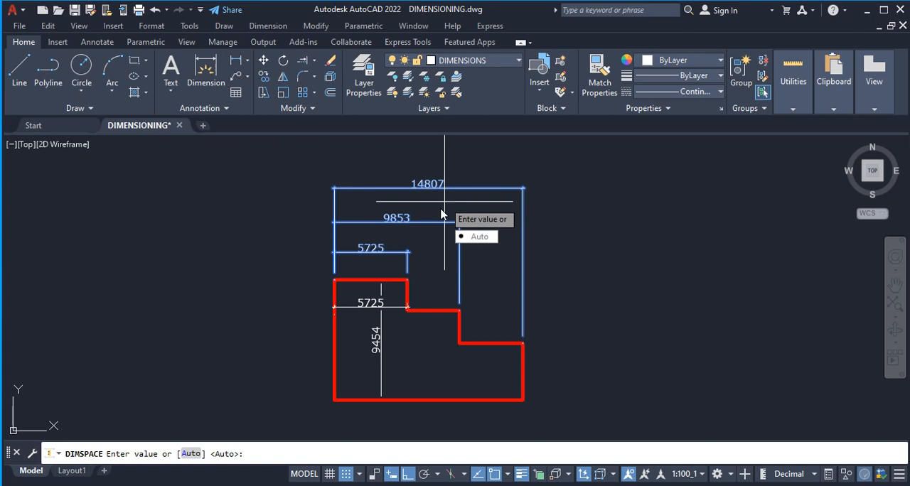
text(2)
key(Return)
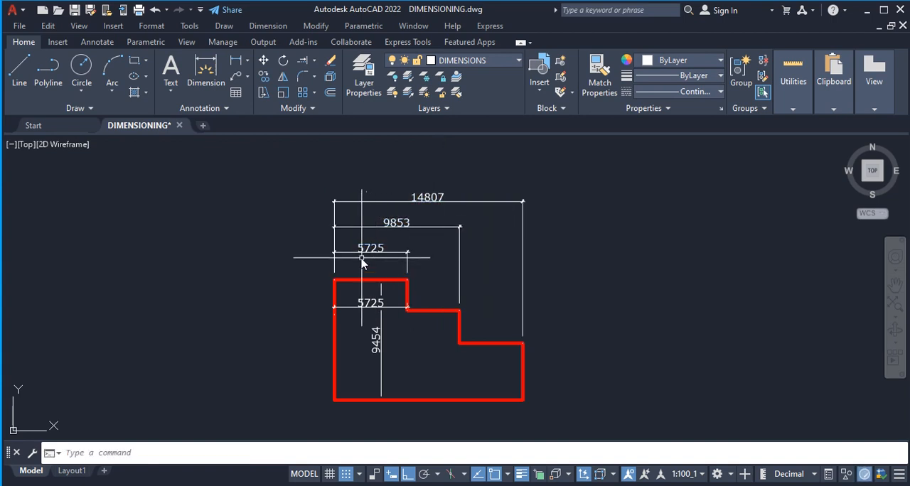
Add a vertical linear dimension between the lowest and middle stacked dimension lines, placed left of the stack.
scroll(362, 263, up, 2)
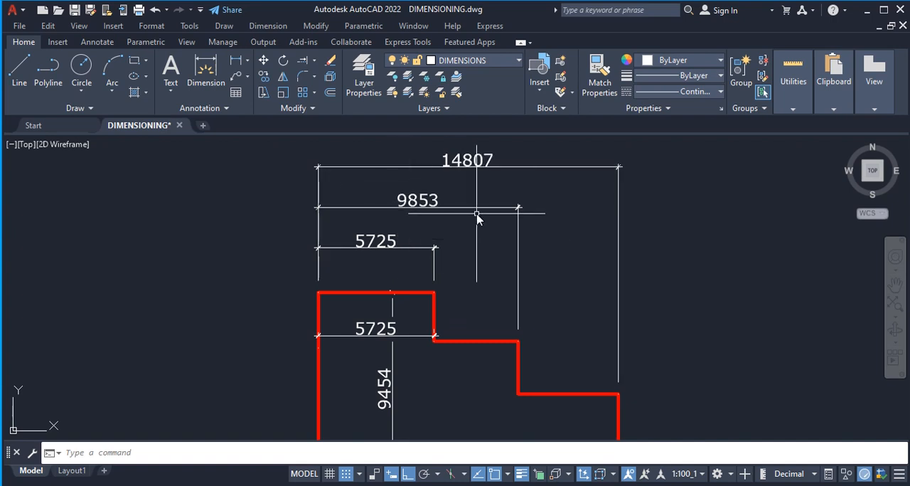
click(235, 62)
scroll(318, 249, up, 2)
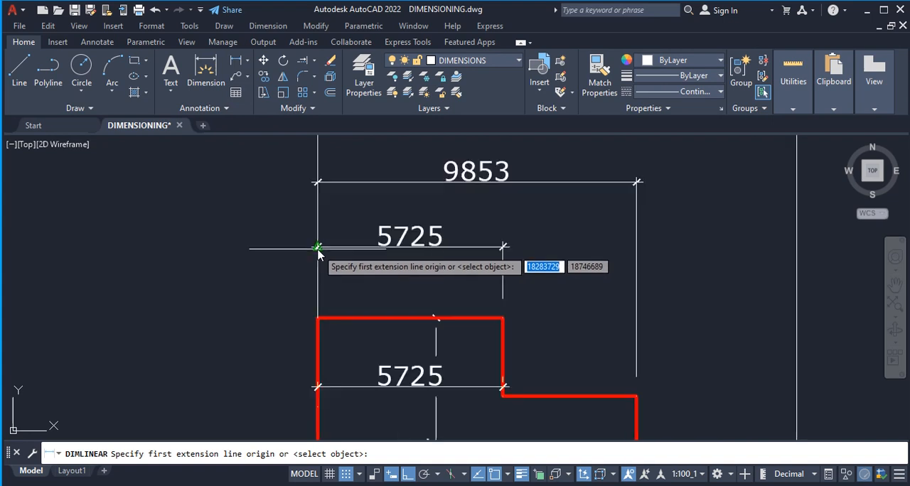
scroll(318, 250, up, 4)
scroll(315, 240, down, 6)
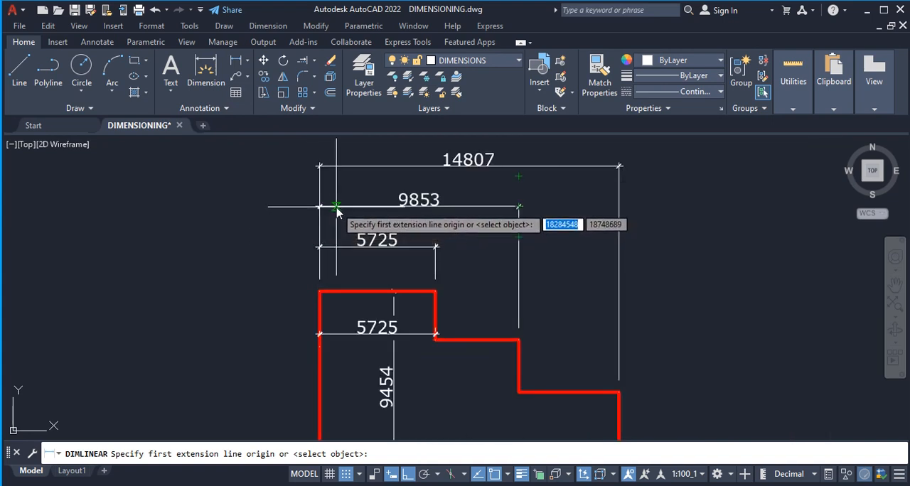
click(336, 207)
click(339, 248)
click(213, 249)
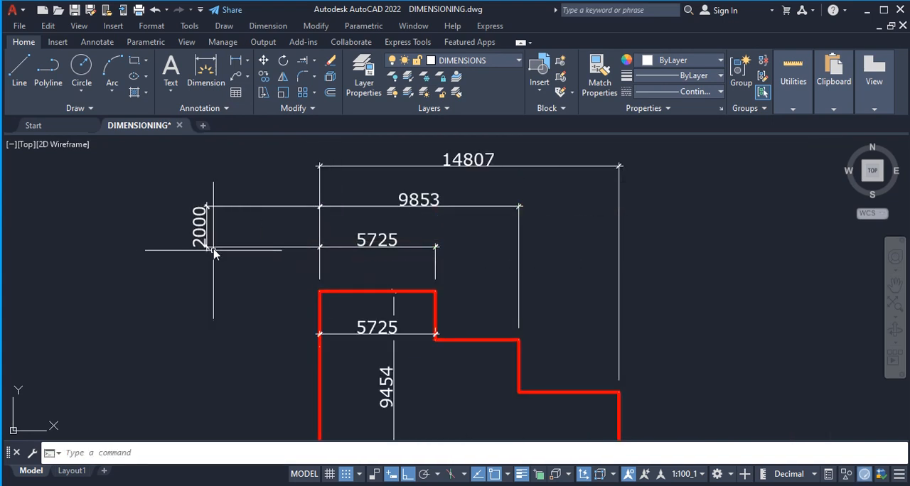
Add a vertical linear dimension between the middle and uppermost stacked dimension lines, placed left of the stack.
click(235, 62)
scroll(371, 312, down, 2)
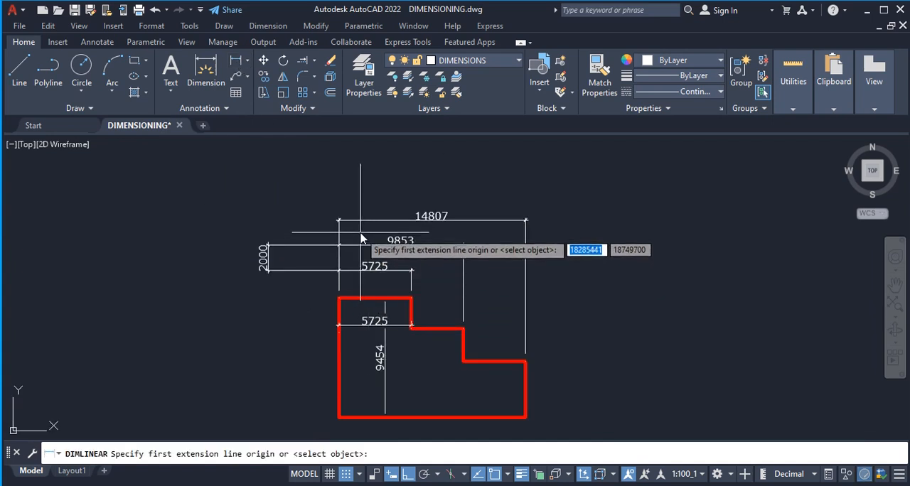
click(371, 222)
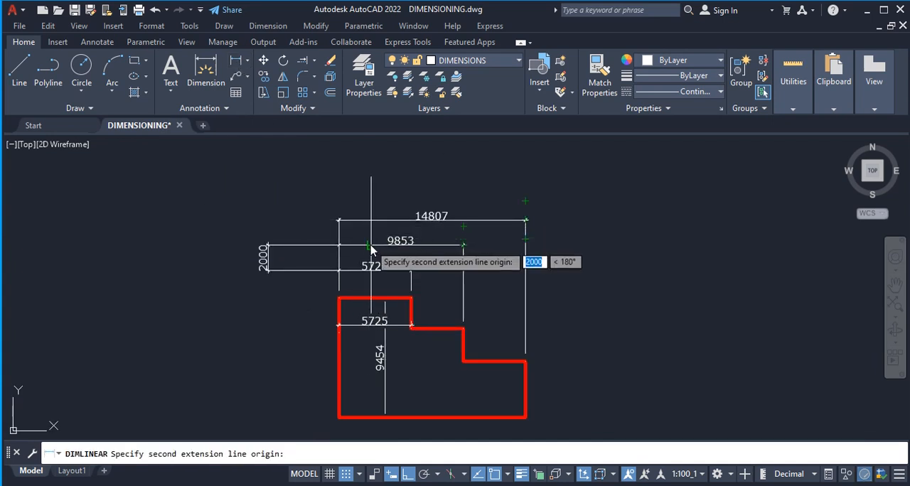
click(339, 246)
click(290, 231)
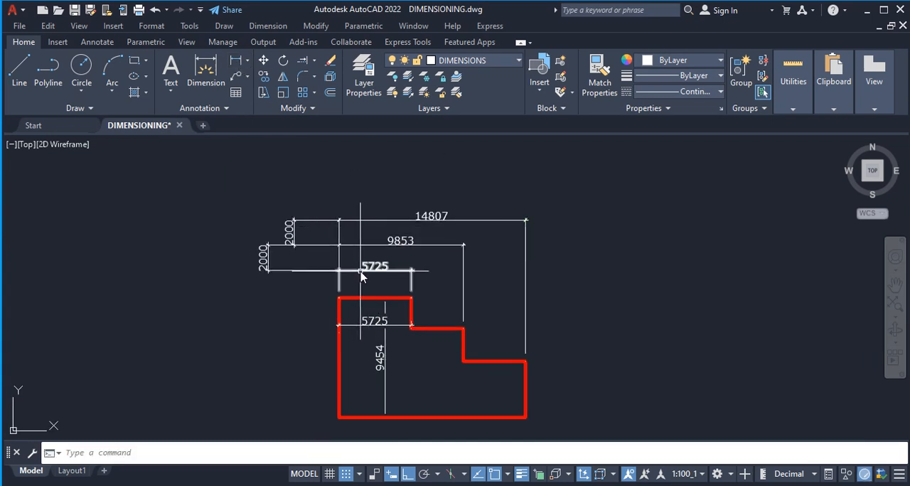
scroll(382, 280, up, 2)
scroll(377, 254, down, 2)
scroll(377, 255, down, 2)
scroll(426, 291, up, 2)
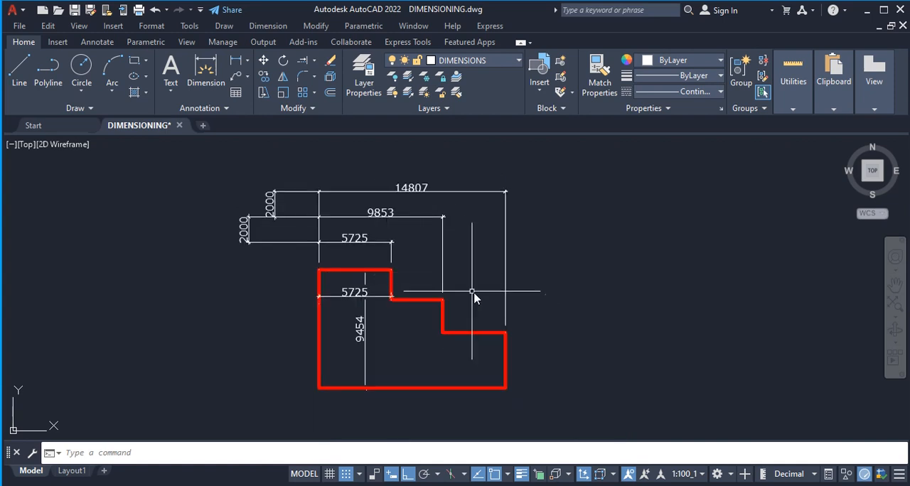